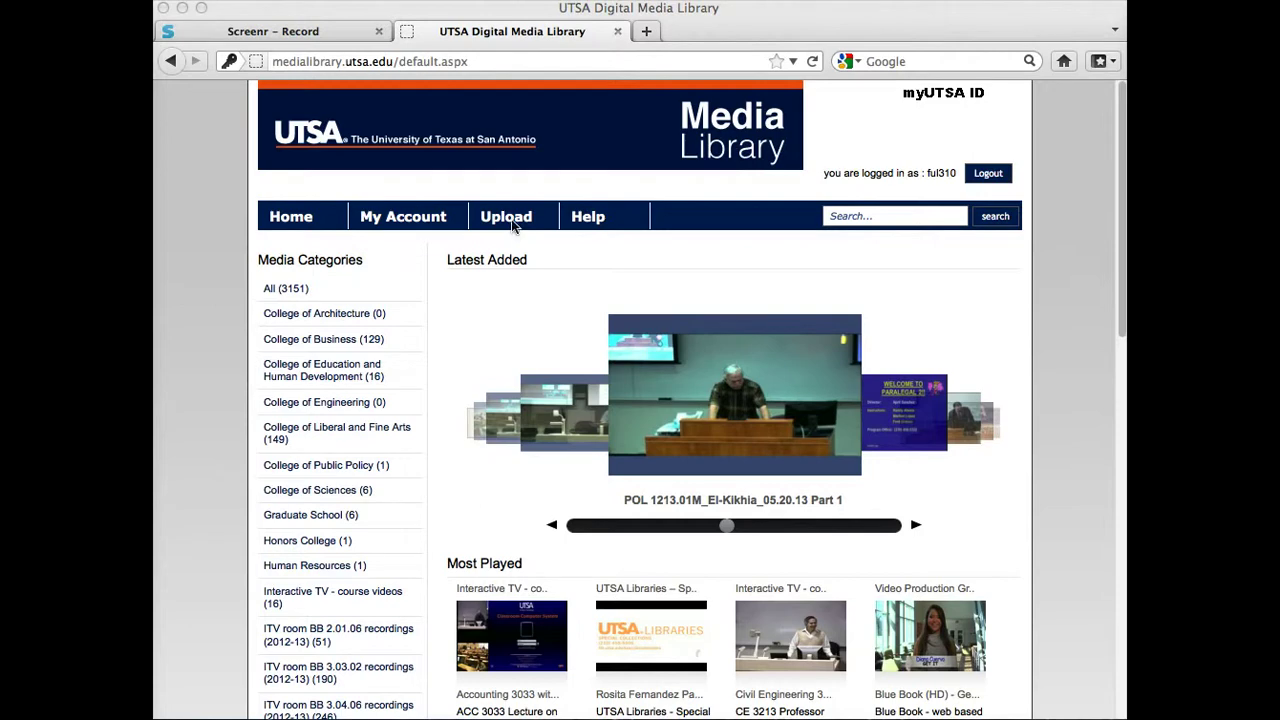
Go to the Upload page from the Media Library home page.
left_click(513, 221)
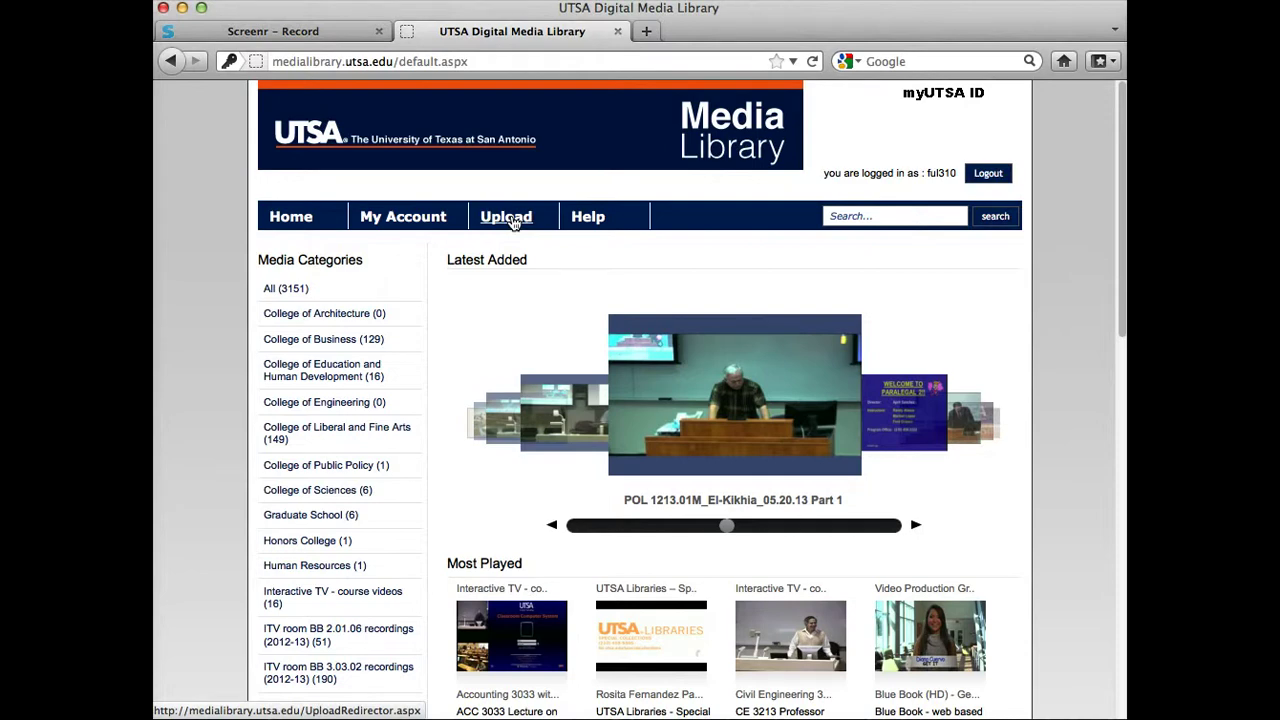
left_click(513, 221)
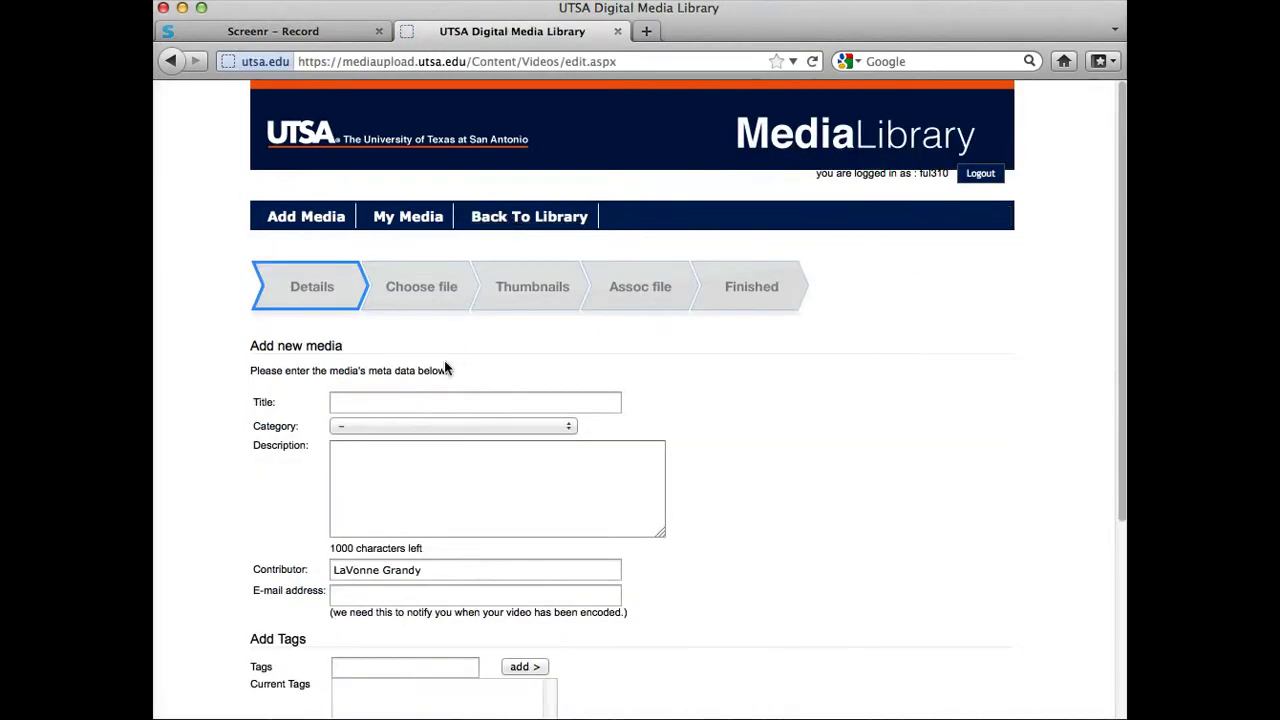
Enter the title 'Intructional Video' and choose the Online Learning Department category.
left_click(348, 405)
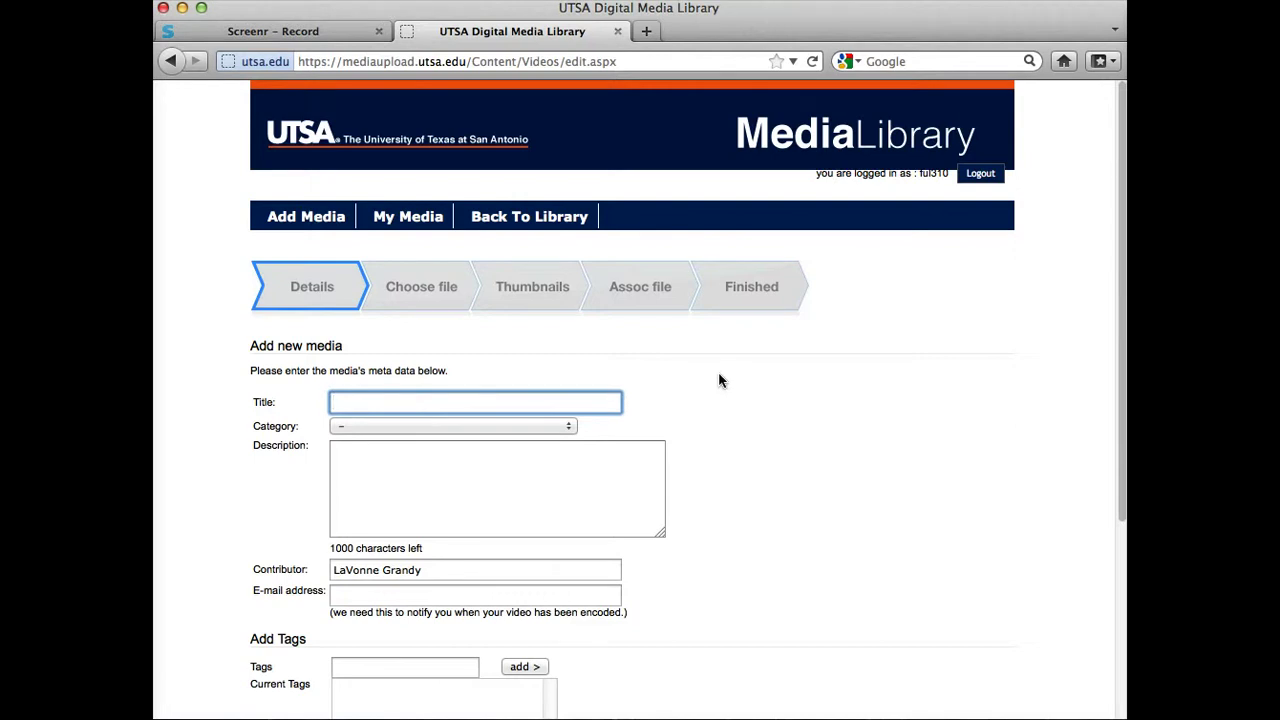
type("Intructional Video")
left_click(537, 431)
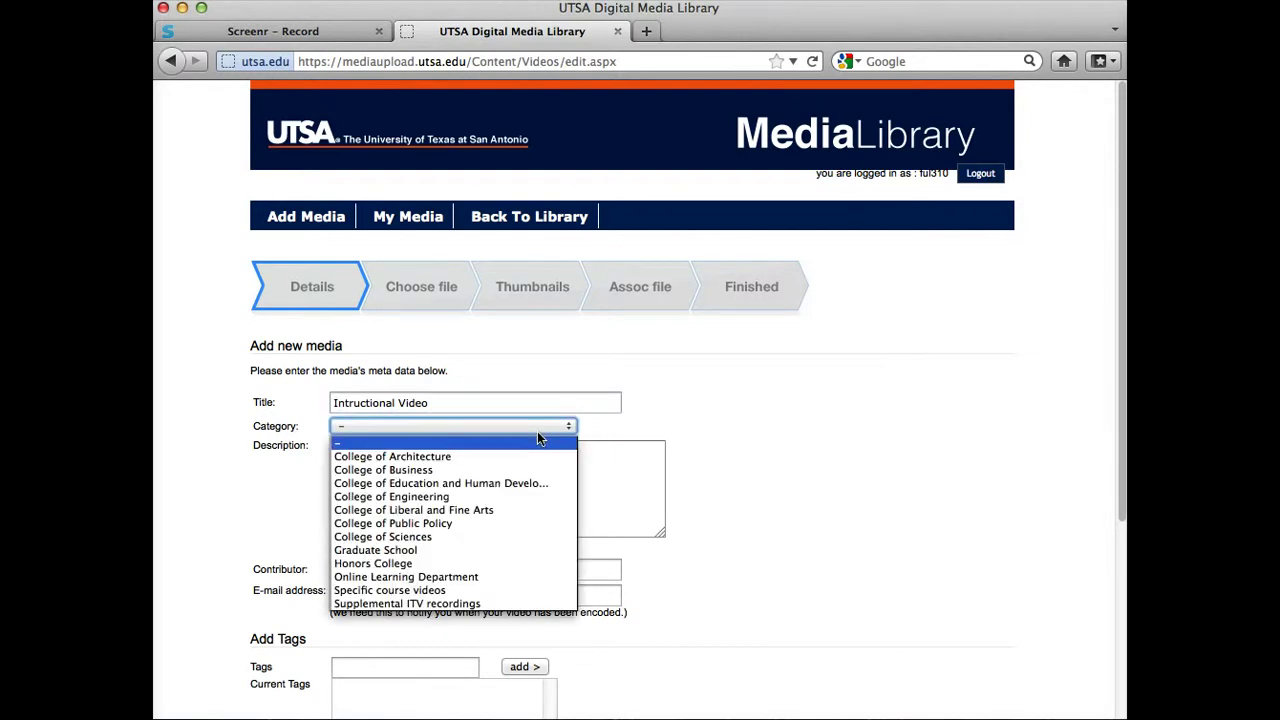
left_click(409, 578)
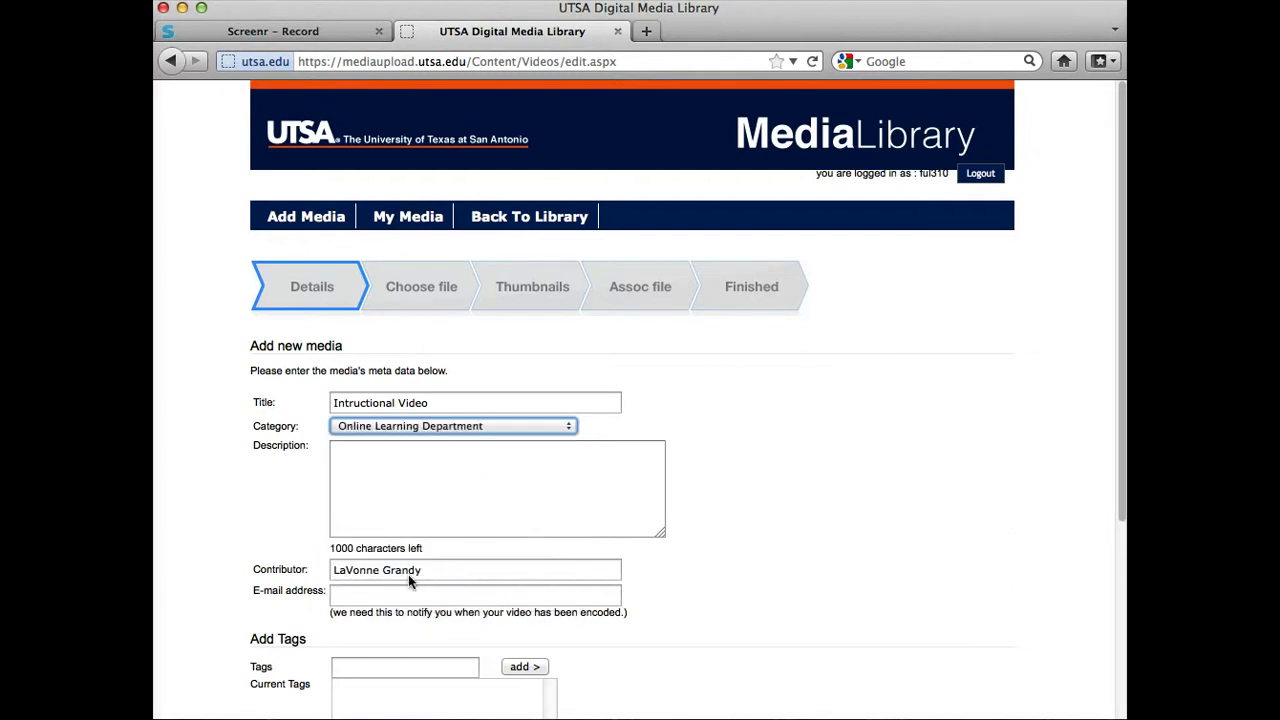
Add the description 'Using video for Instructionan.' and the contributor's notification e-mail address.
left_click(391, 458)
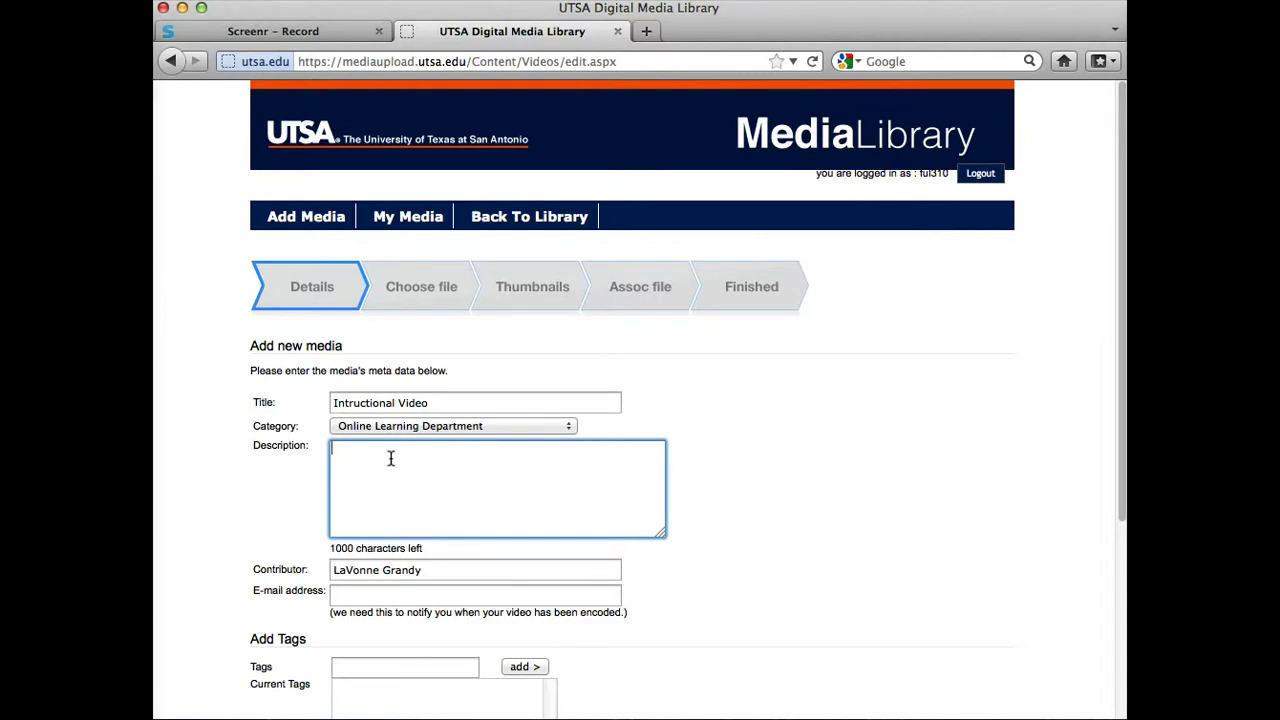
type("Usi")
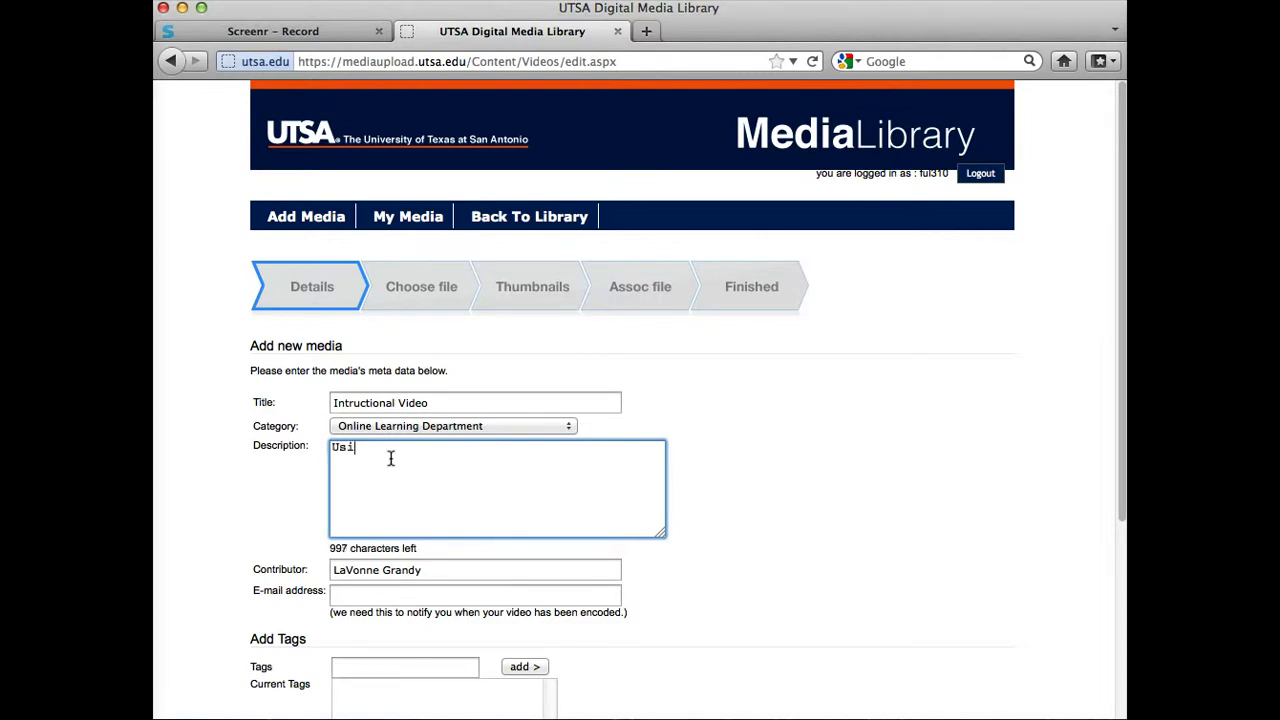
type("ng video for Instr")
type("uctiona")
type("n.")
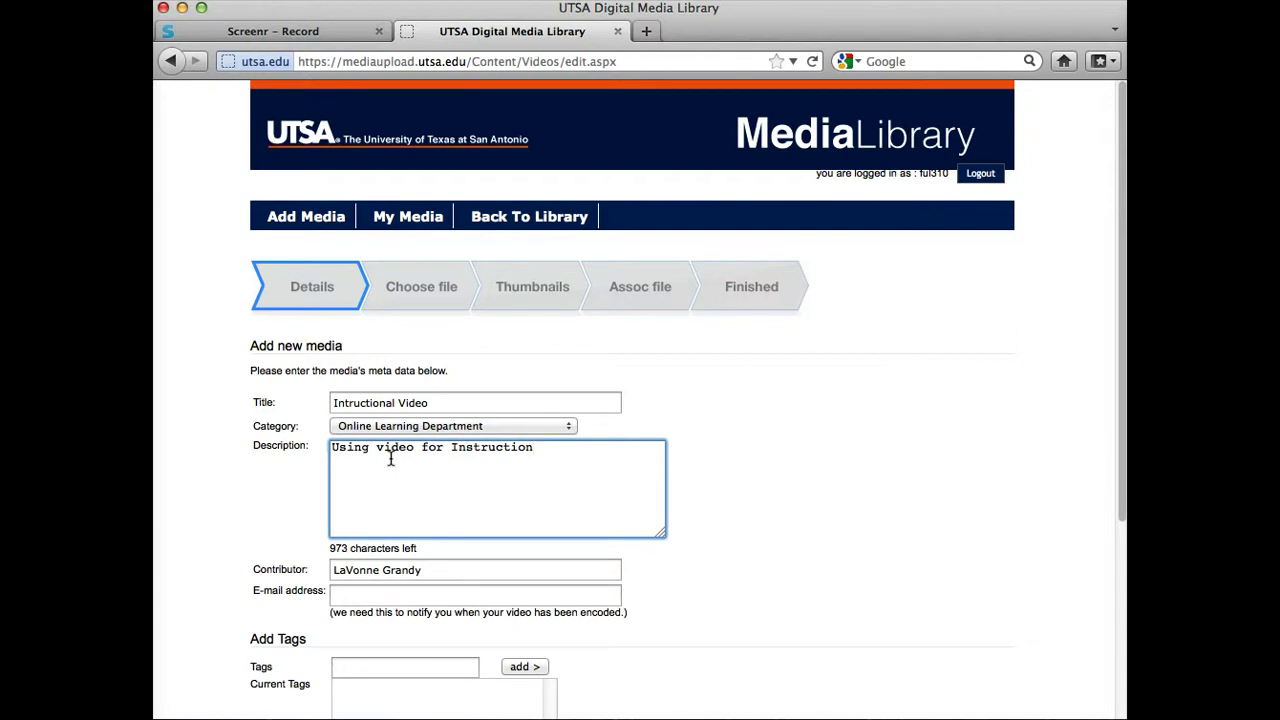
left_click(416, 593)
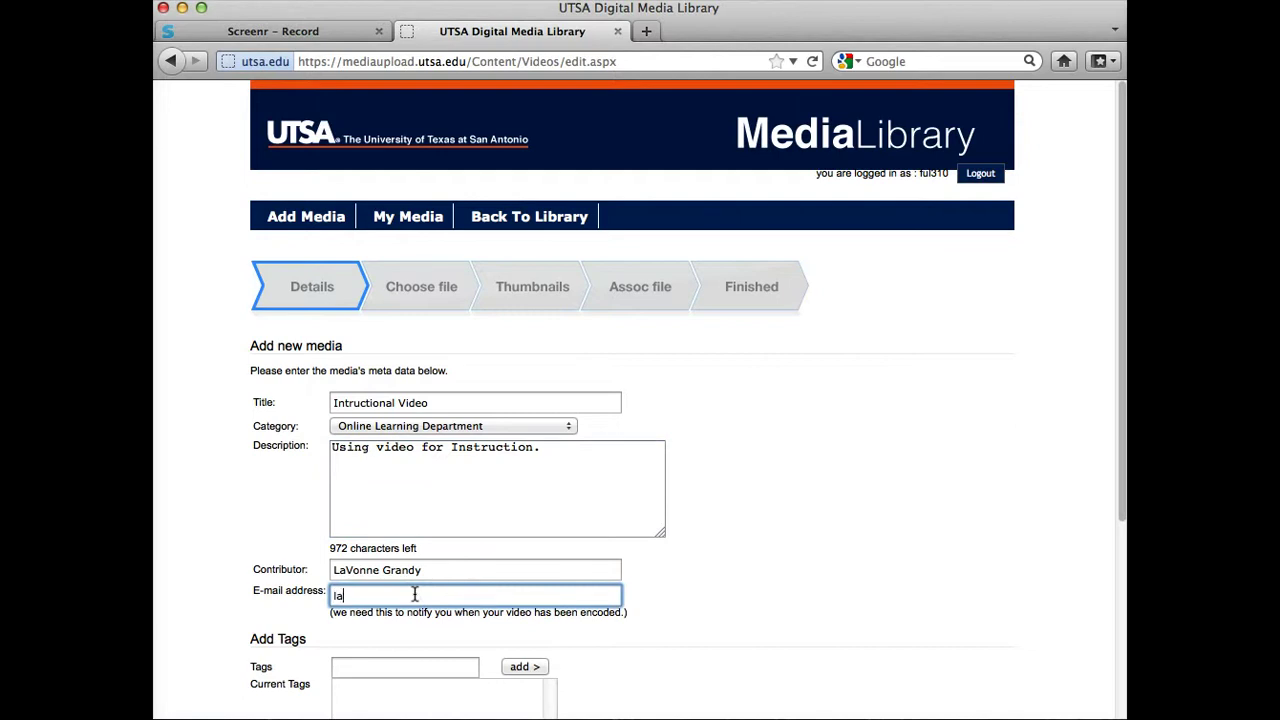
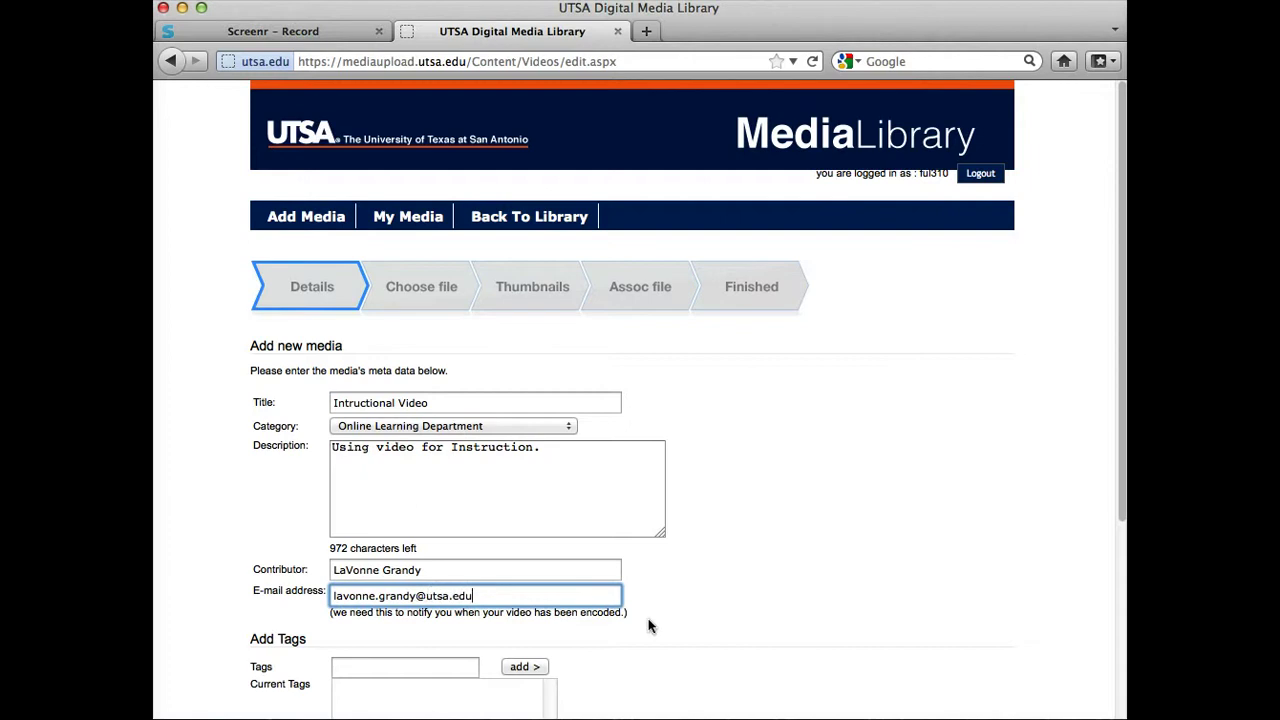
Add the tags Video and Instruction, then save the details form.
scroll(648, 626, "down", 3)
scroll(648, 626, "down", 1)
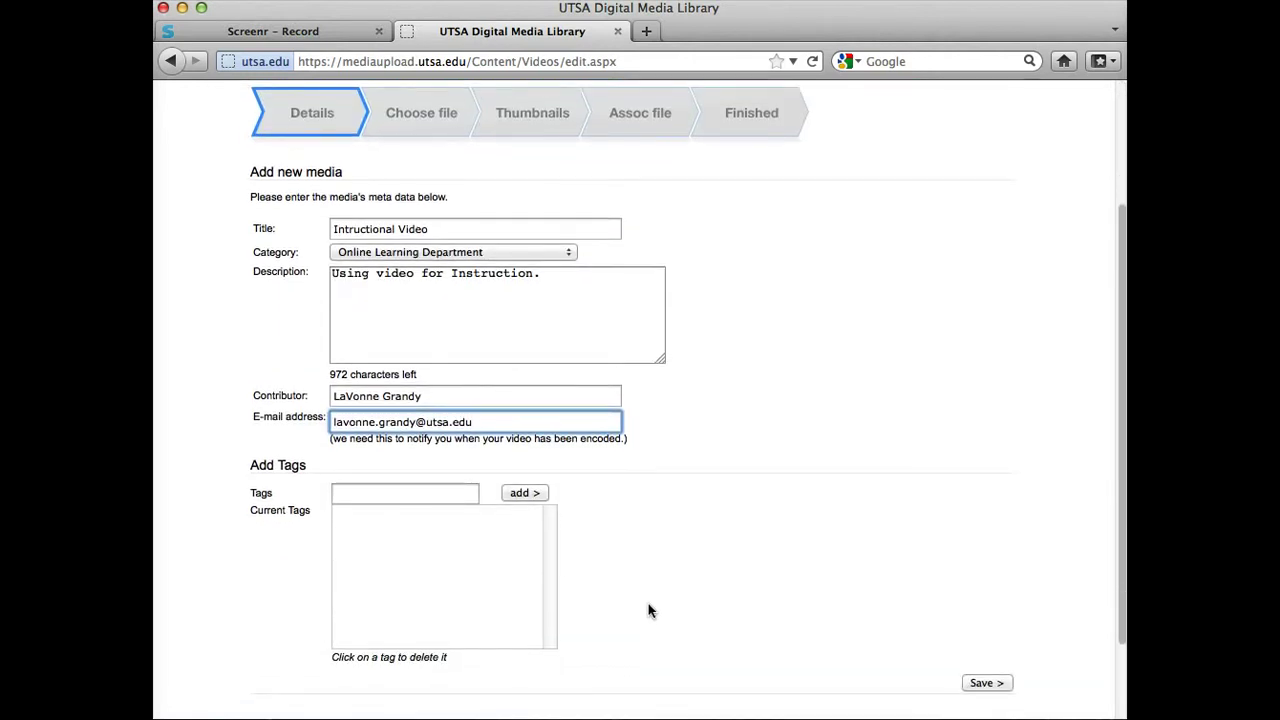
left_click(353, 494)
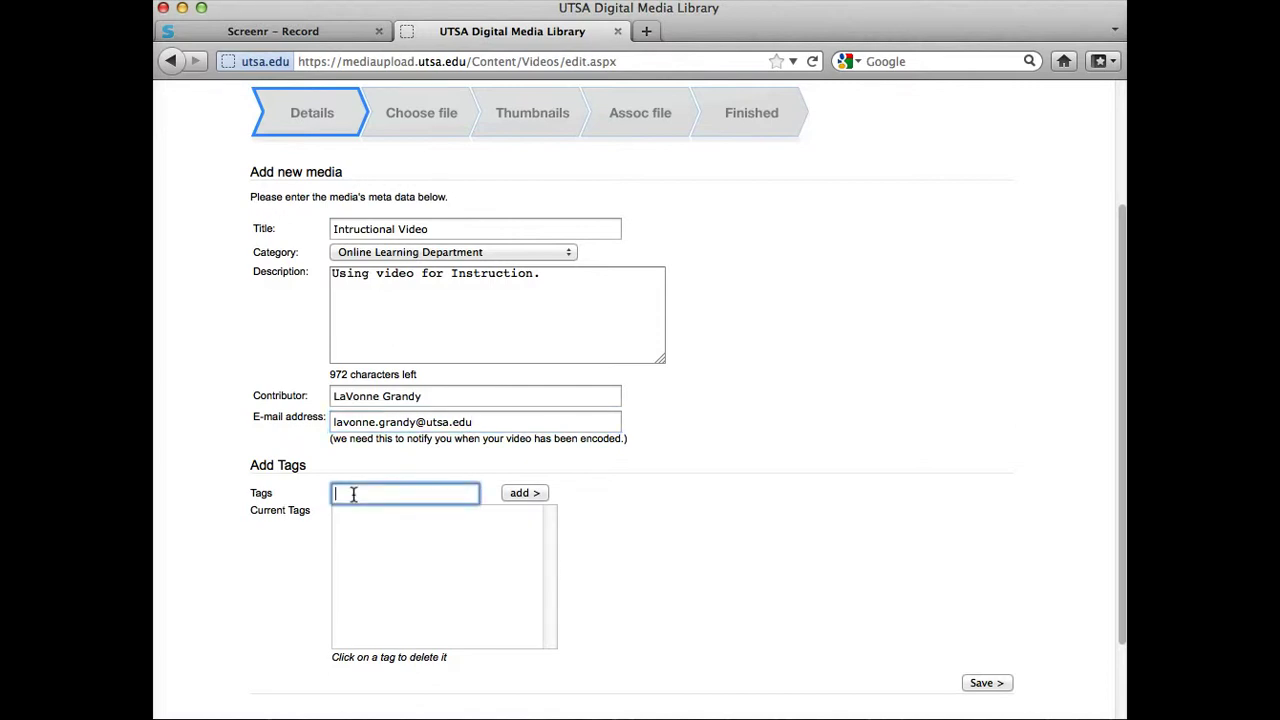
type("Video")
left_click(524, 493)
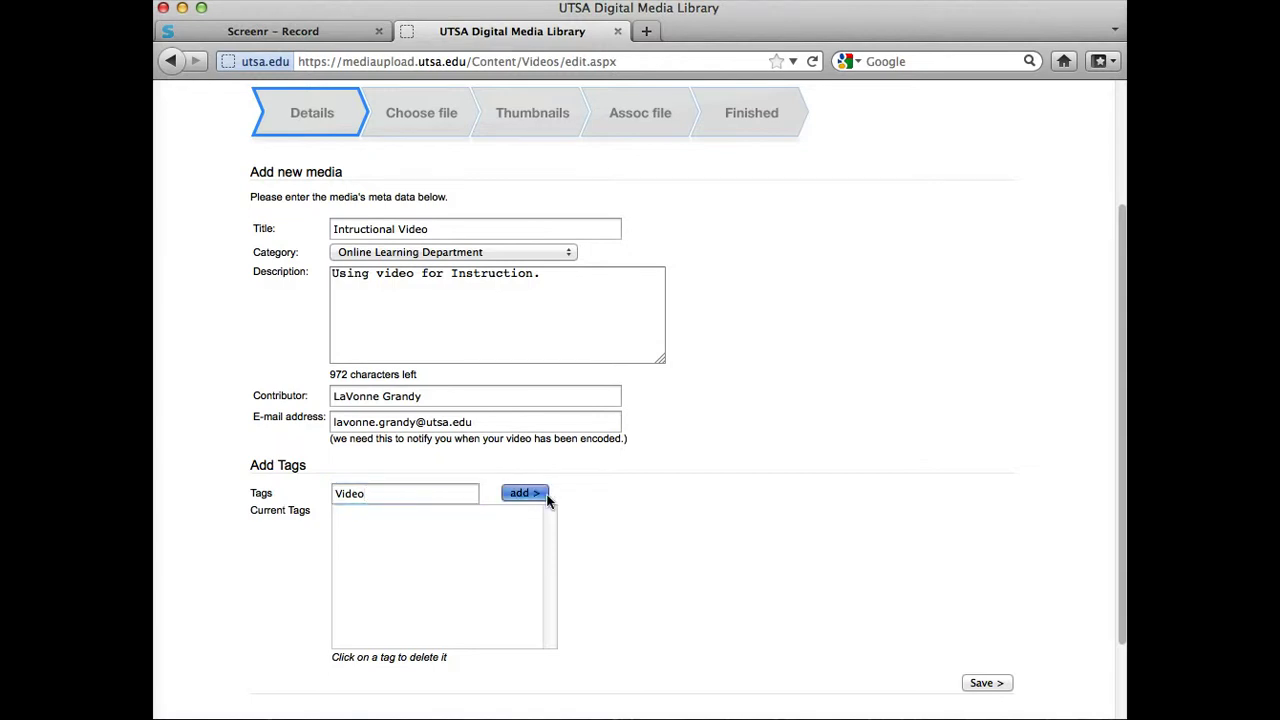
left_click(399, 493)
type("Instruction")
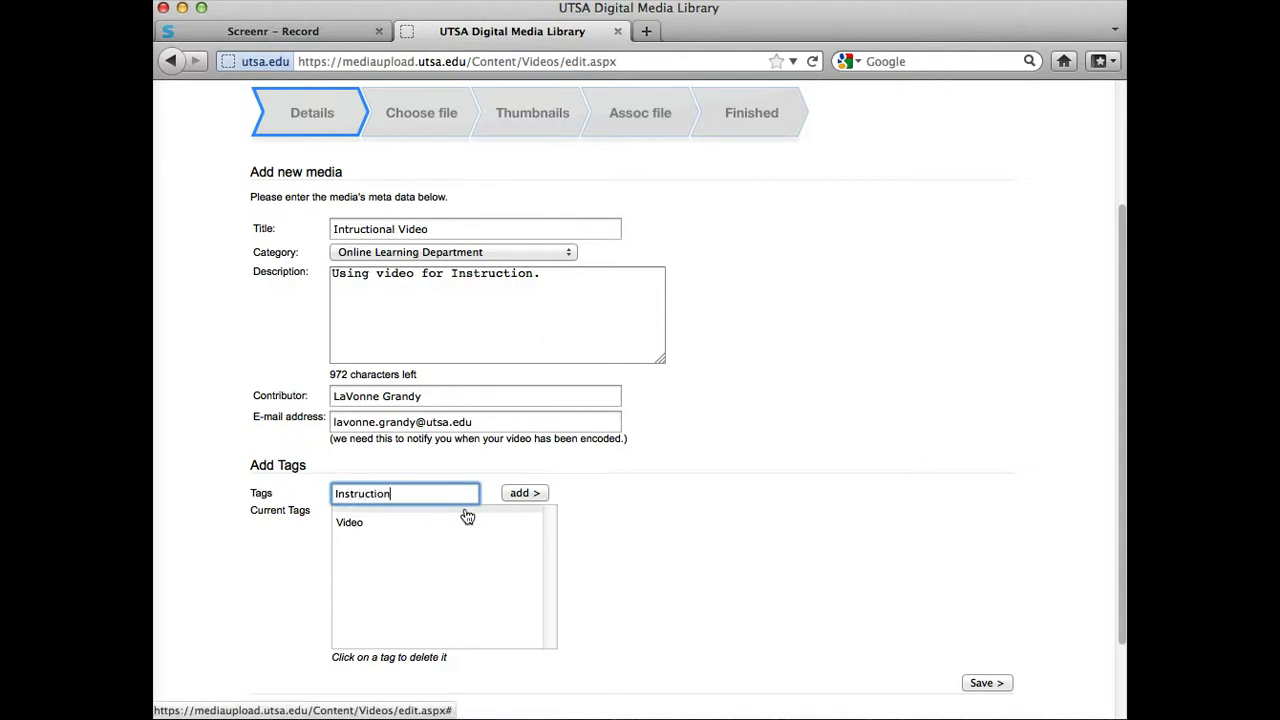
left_click(514, 493)
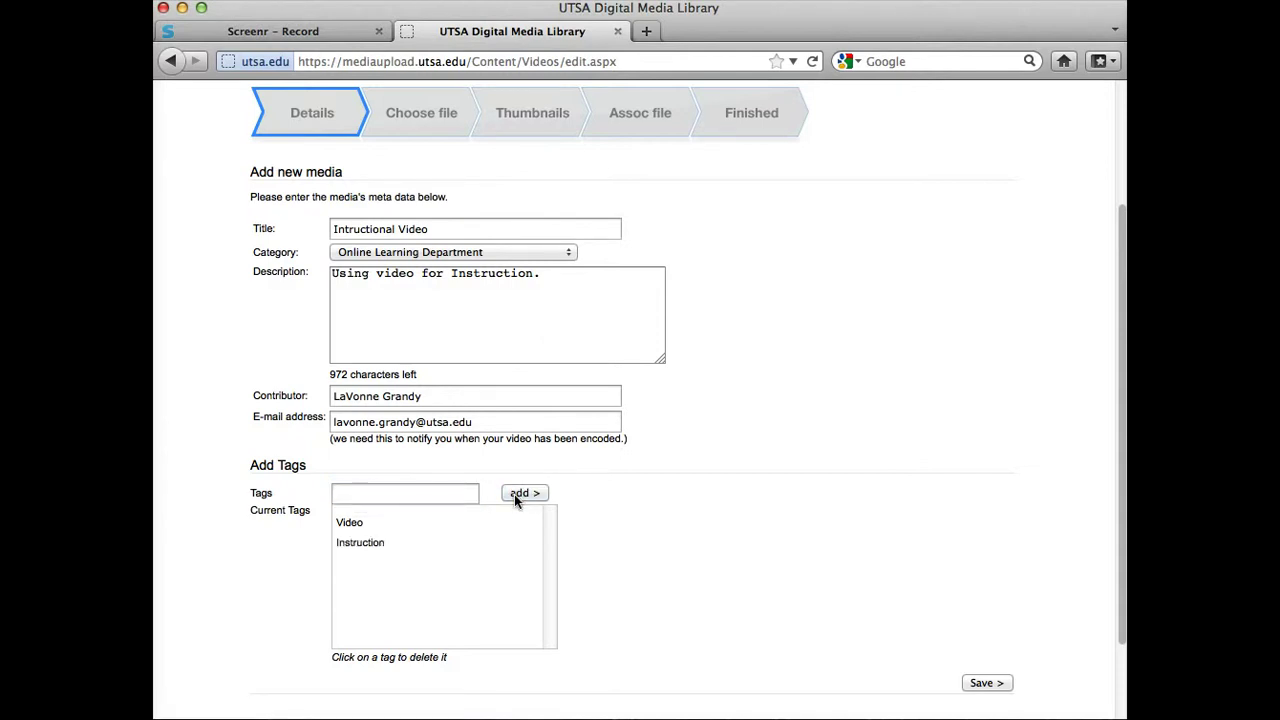
left_click(984, 684)
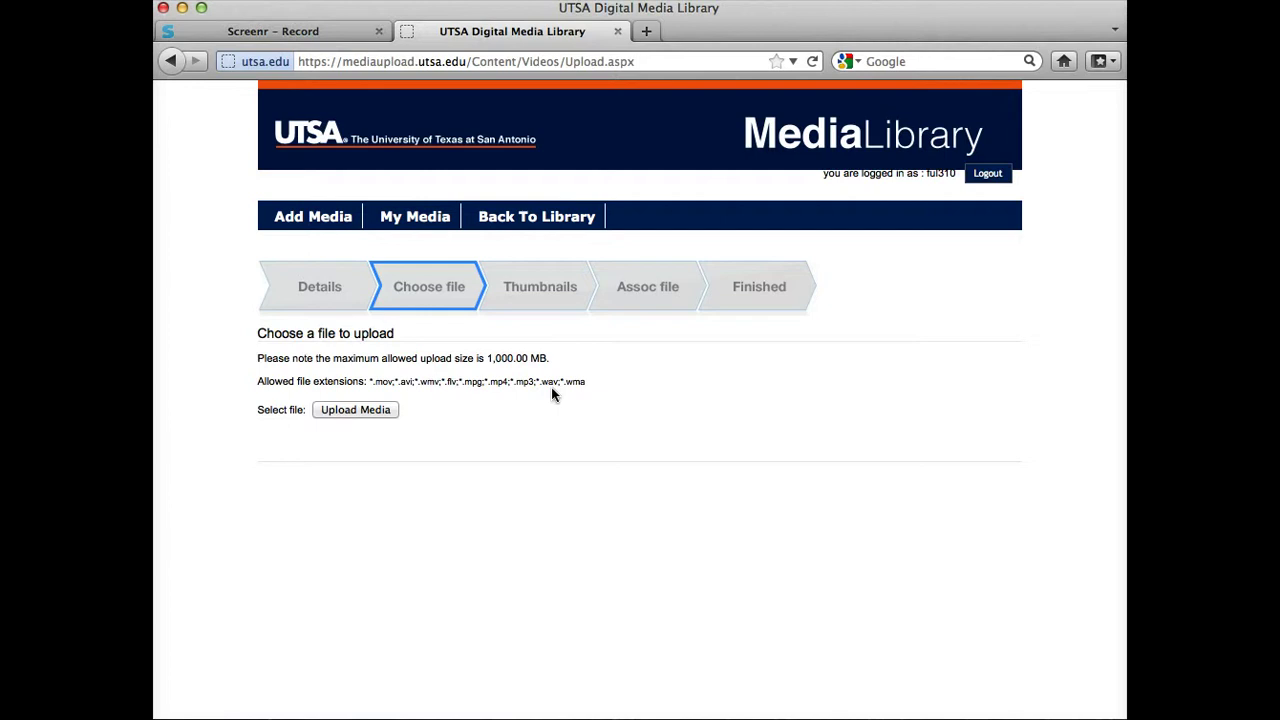
Bring up the file picker to choose the video for upload.
left_click(367, 409)
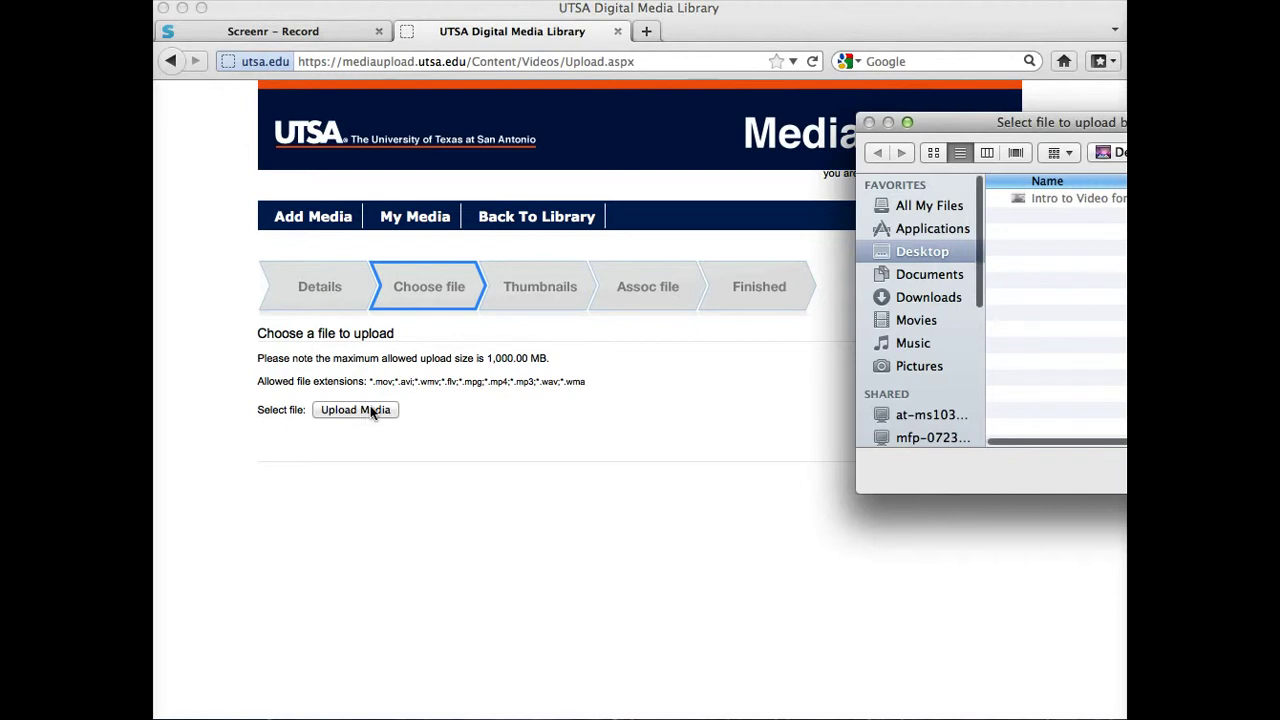
Select Video for Instructional Projects.mov in the Movies folder and upload it.
left_click_drag(1200, 127, 870, 168)
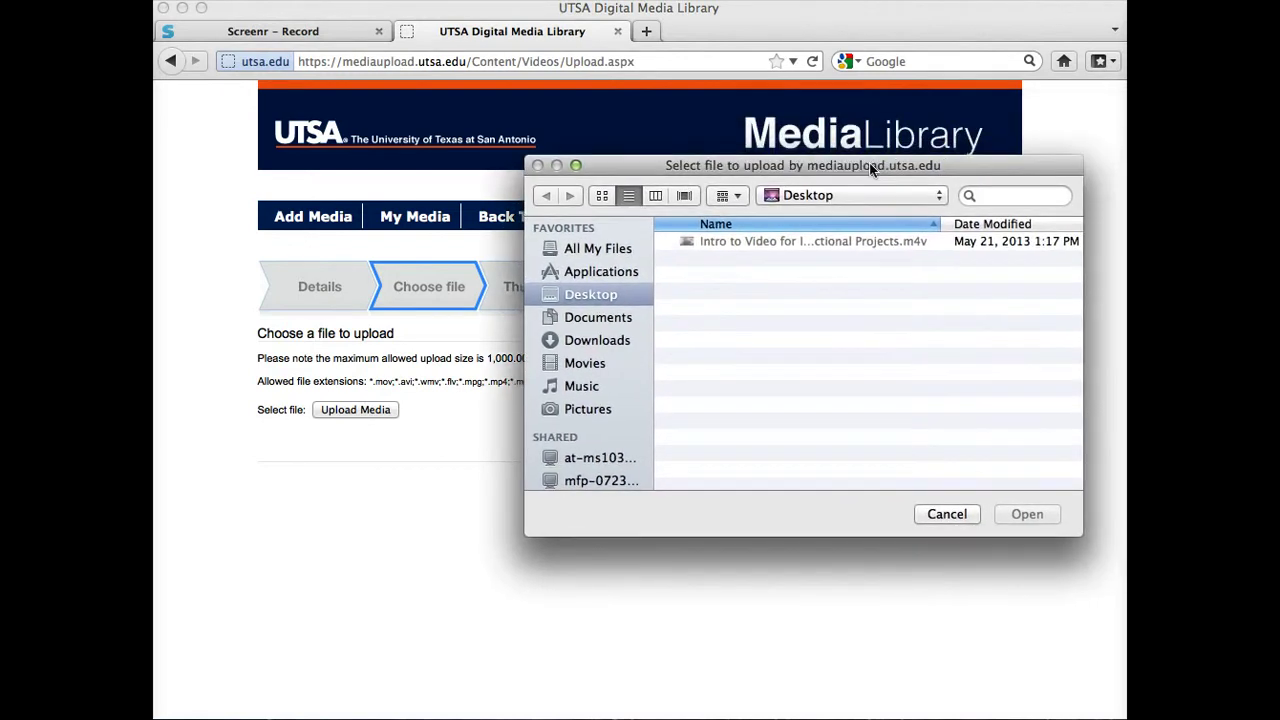
left_click(584, 368)
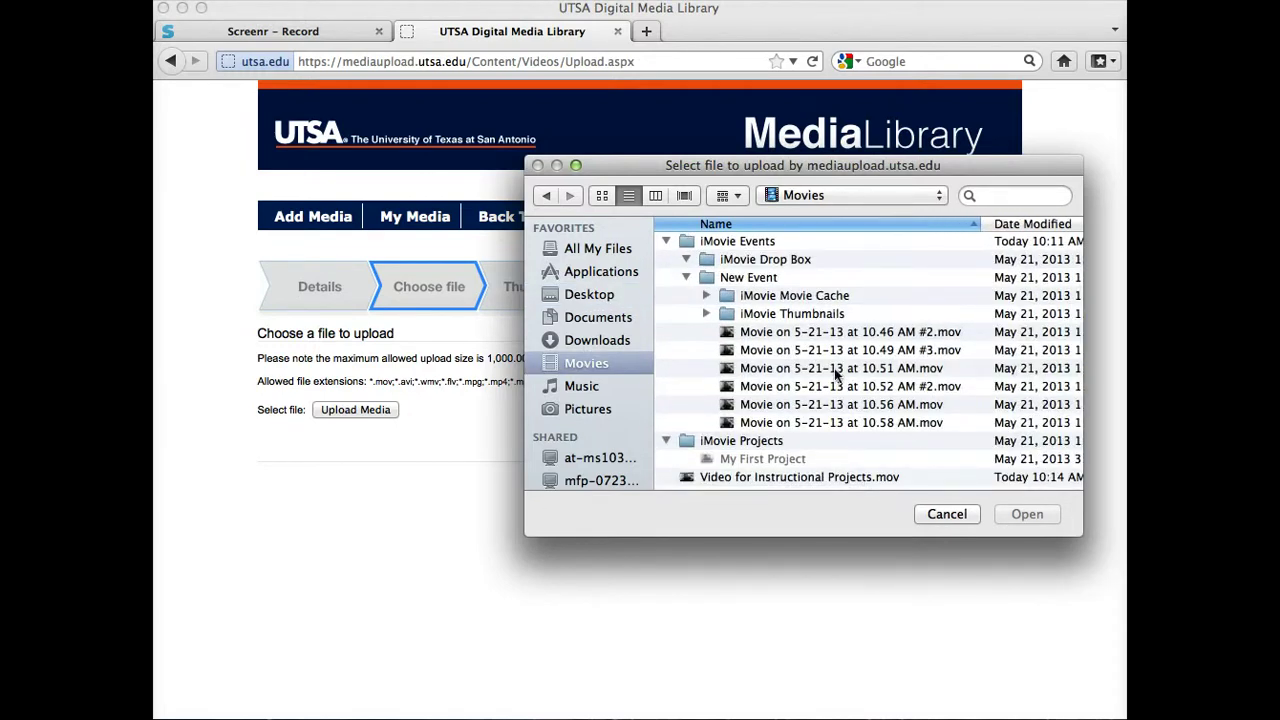
scroll(834, 370, "down", 2)
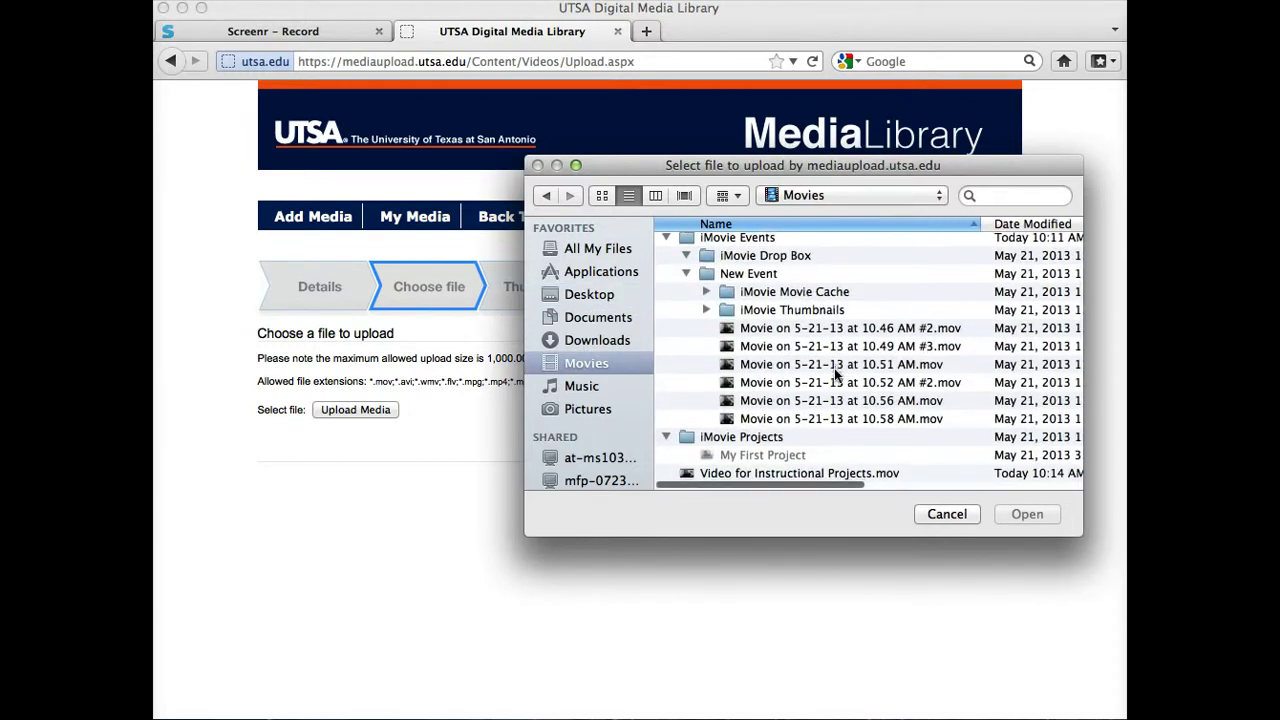
left_click(887, 478)
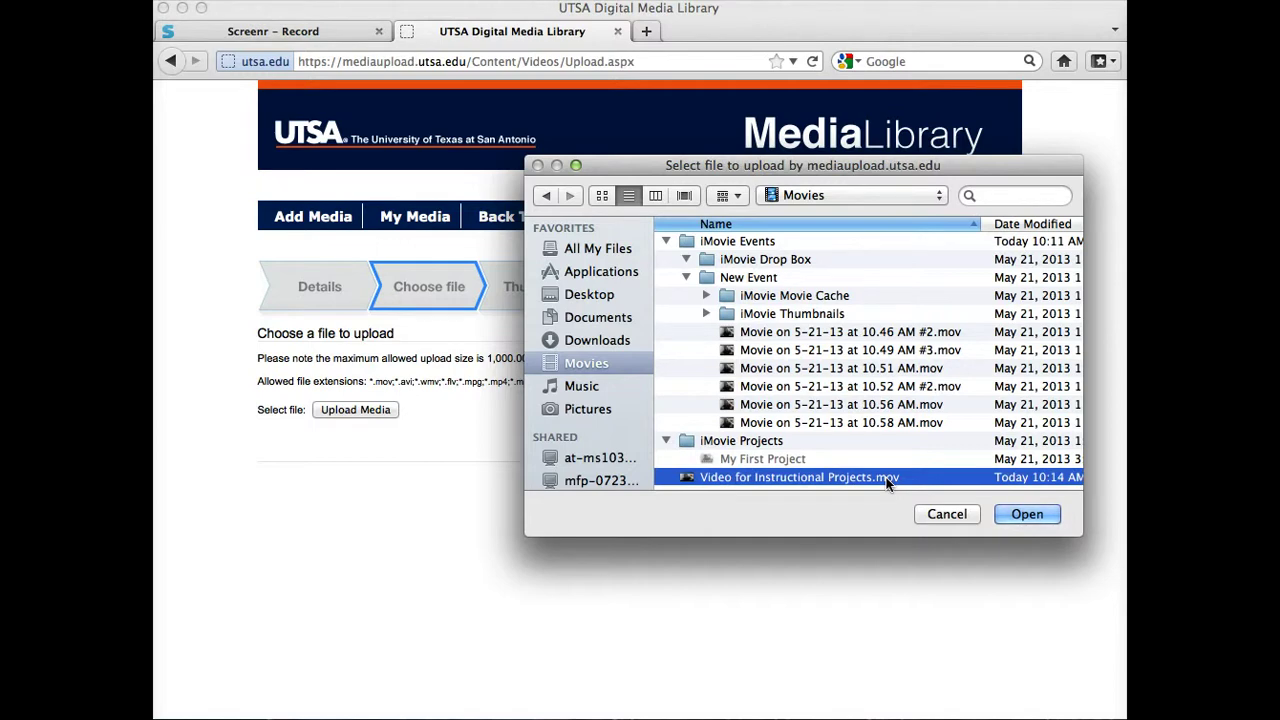
left_click(1022, 516)
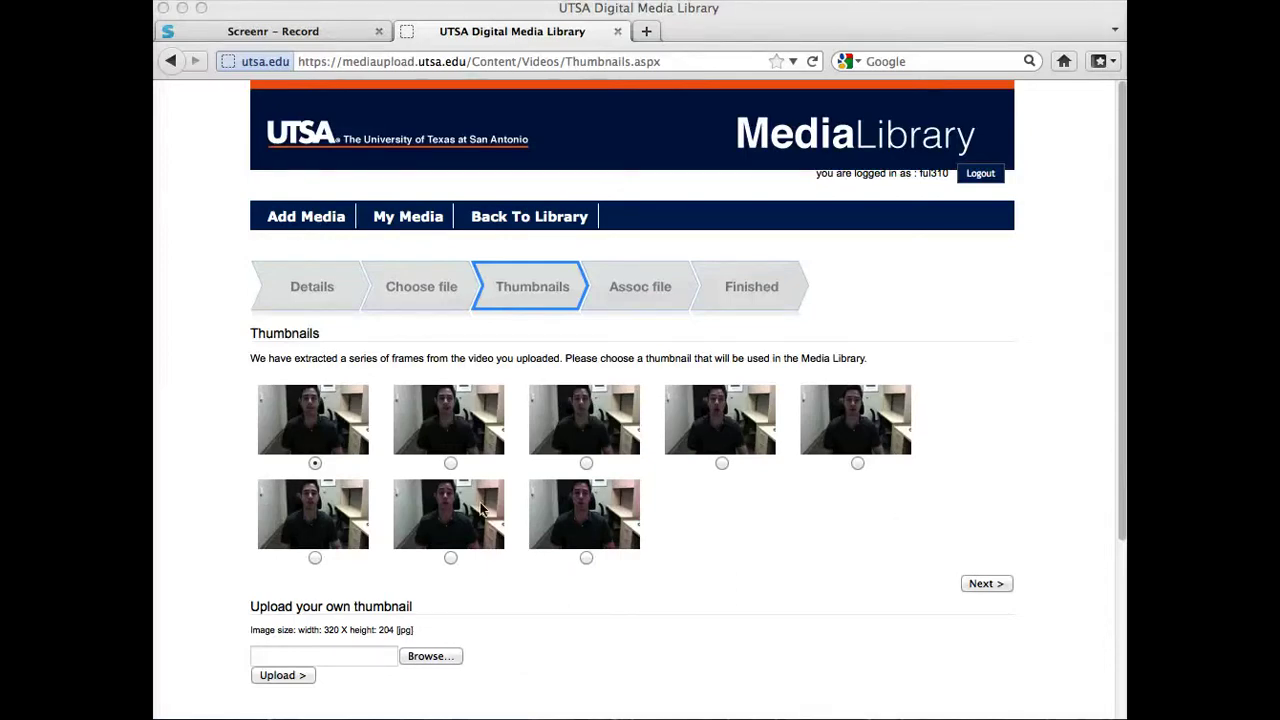
Keep the first extracted frame as the thumbnail and continue.
left_click(984, 584)
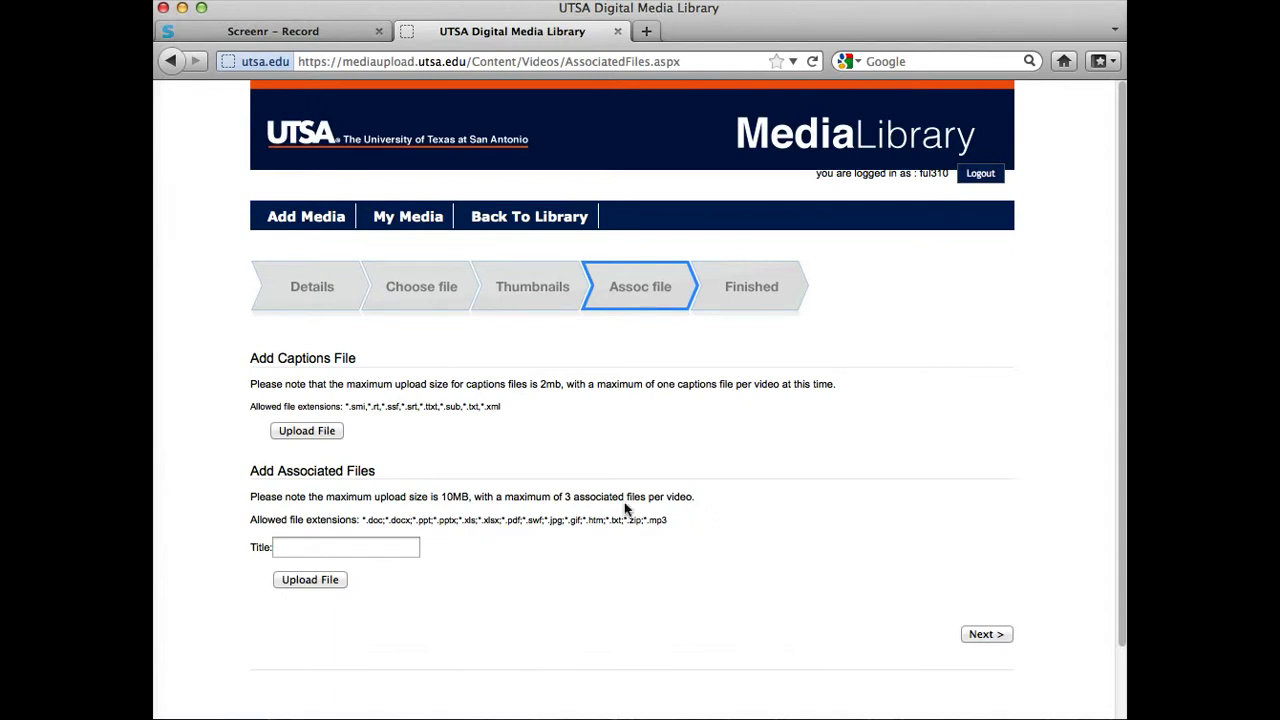
Finish the upload without attaching captions or associated files.
left_click(994, 638)
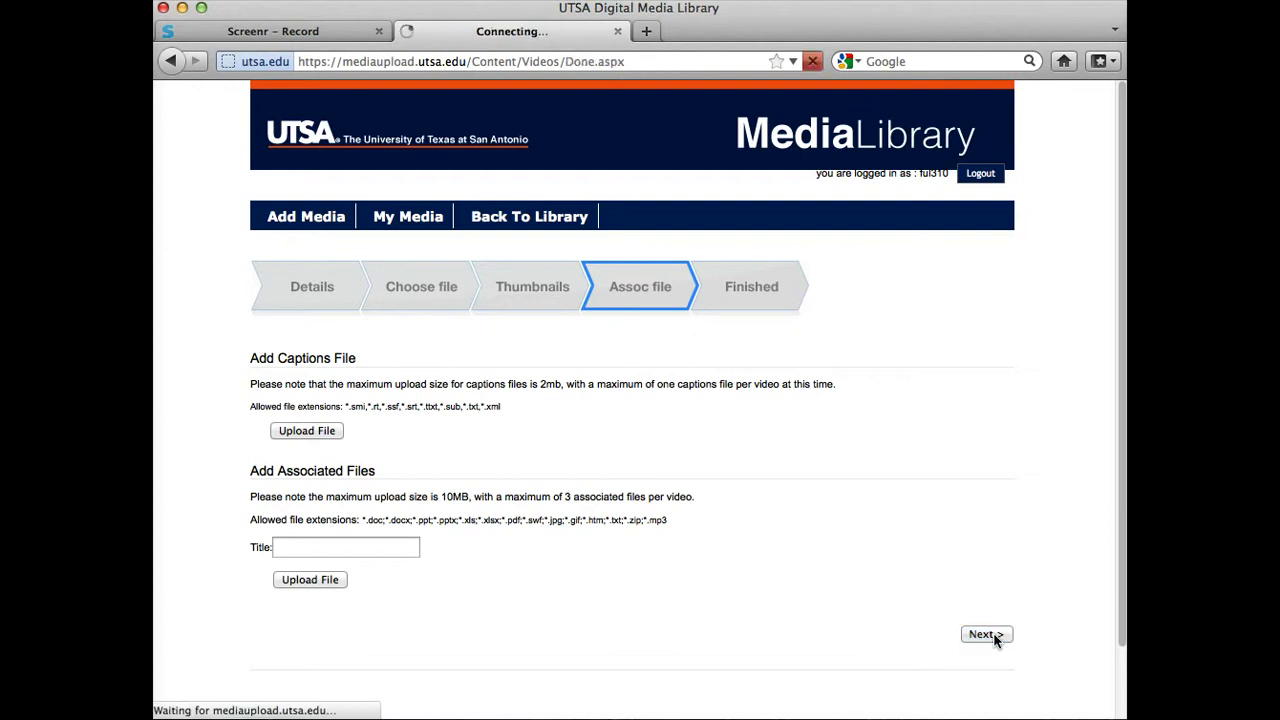